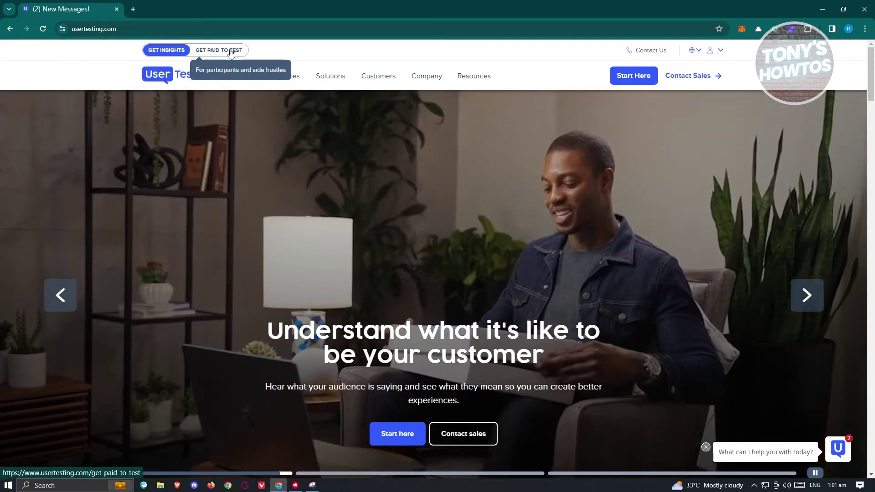
Step: Open UserTesting's Get Paid to Test section and expand the Browse, Test and Make money online steps
click(231, 51)
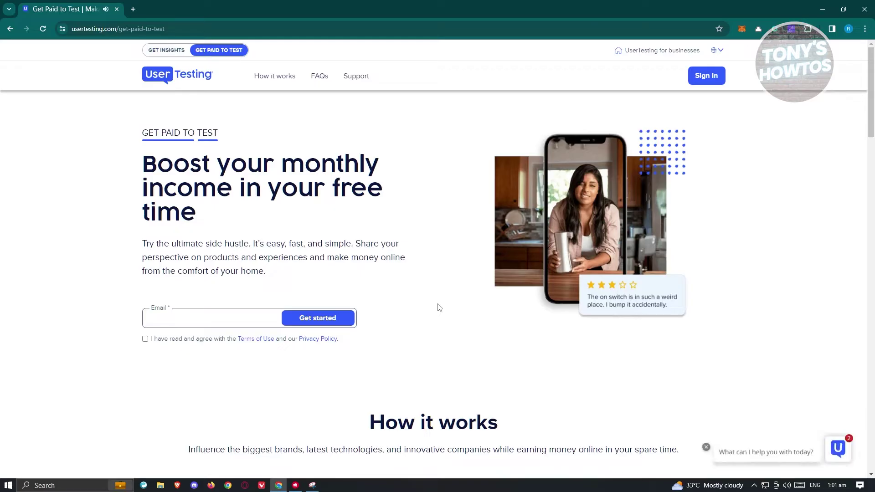
scroll(446, 310, down, 7)
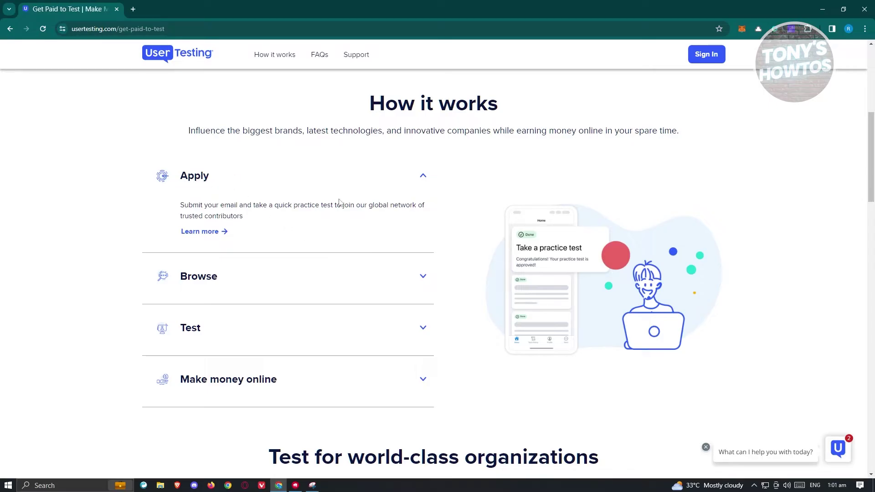
click(422, 279)
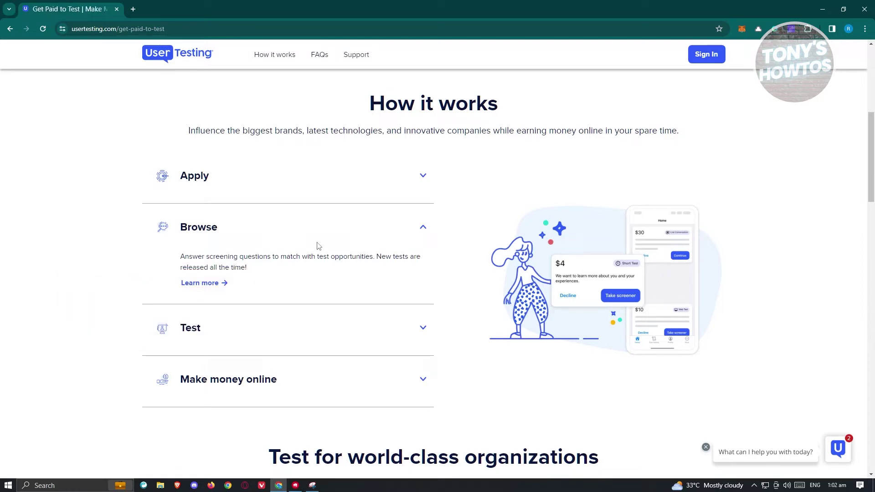
click(423, 327)
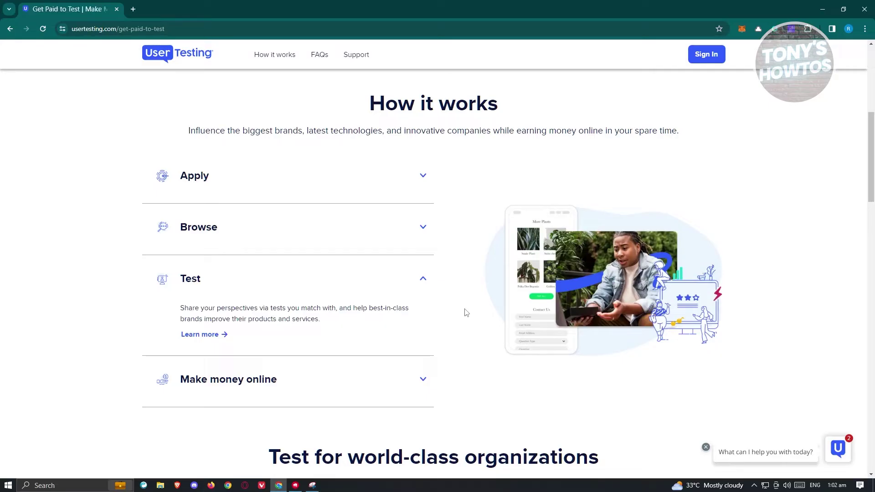
click(419, 384)
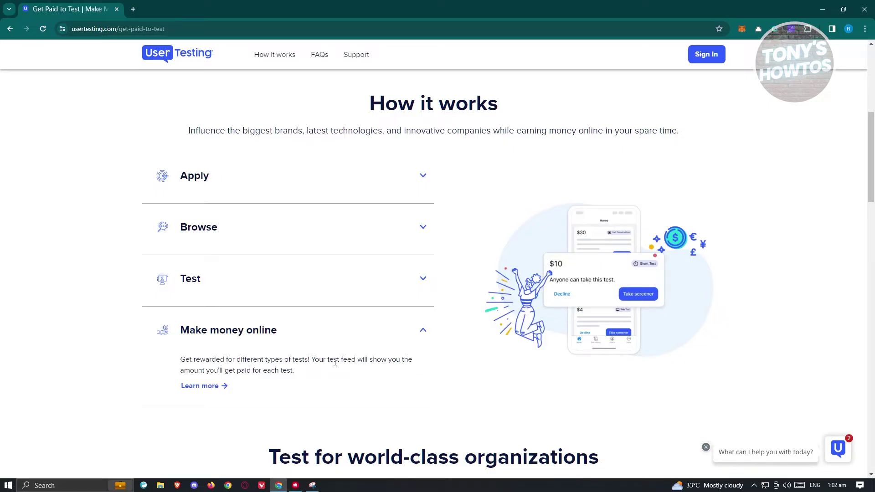
scroll(319, 368, up, 3)
scroll(344, 388, up, 4)
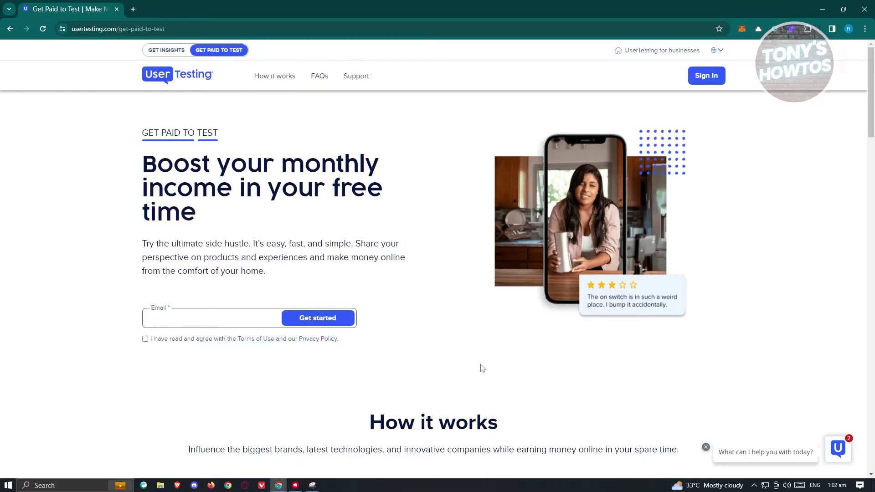
scroll(492, 360, down, 3)
scroll(492, 360, down, 3)
scroll(492, 360, up, 5)
scroll(398, 387, up, 1)
click(207, 318)
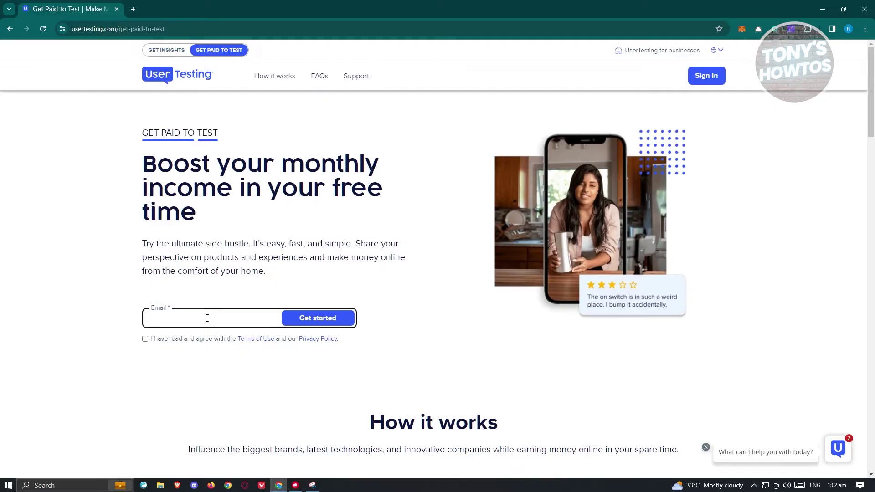
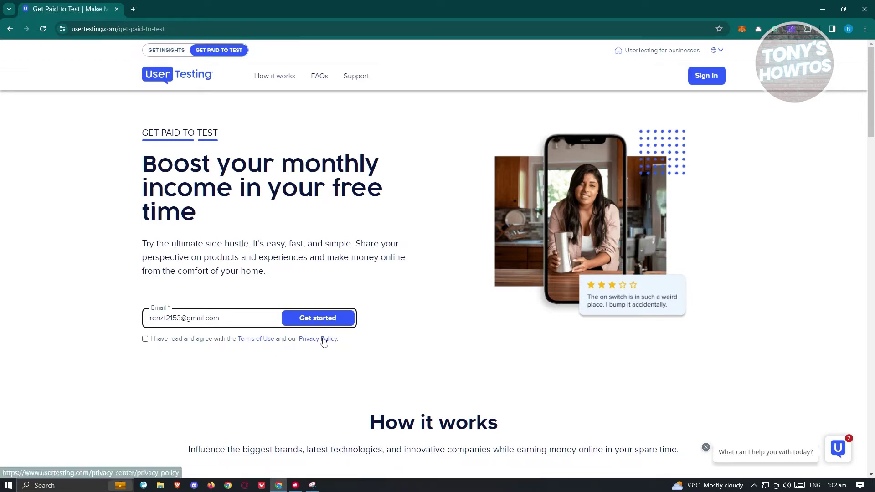
click(145, 340)
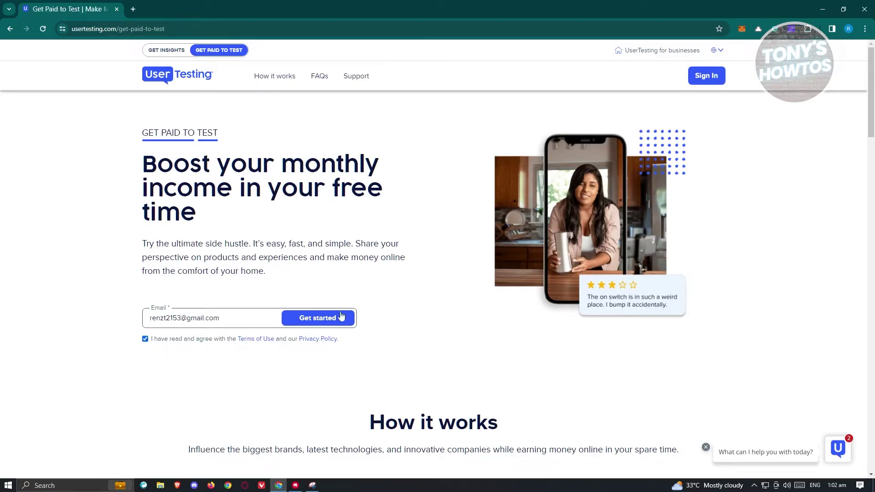
Step: Submit the tester sign-up with Get started, getting the no-more-contributors-needed response
click(325, 319)
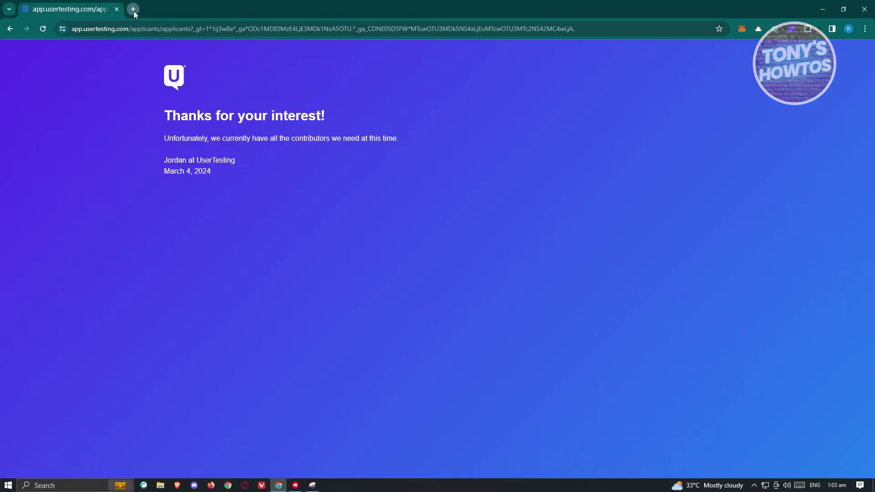
click(133, 9)
Step: Load gmail.com, dismiss the cloudHQ popup, then return to UserTesting's paid tester page
text(gmail.google.com/mail/u/0/#inbox)
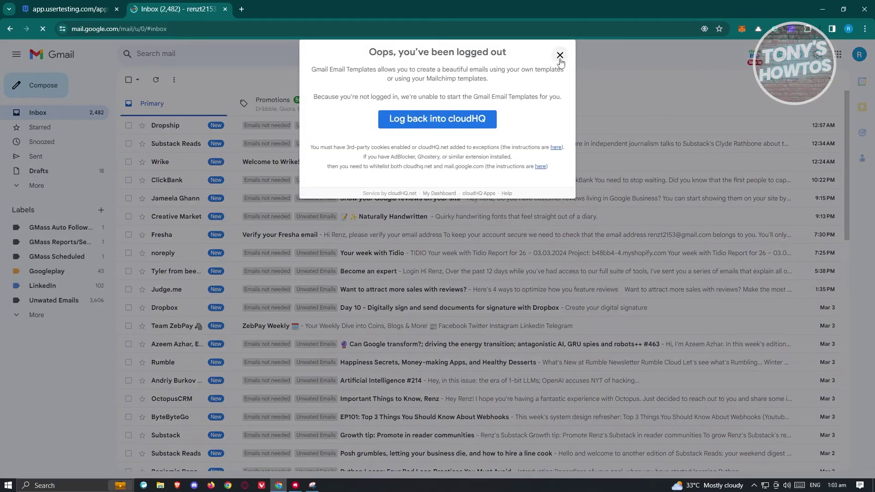
click(561, 55)
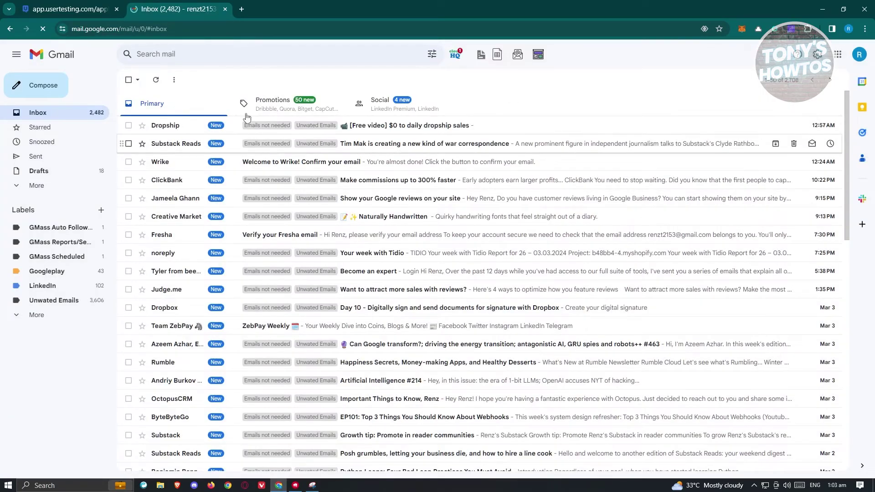
click(88, 6)
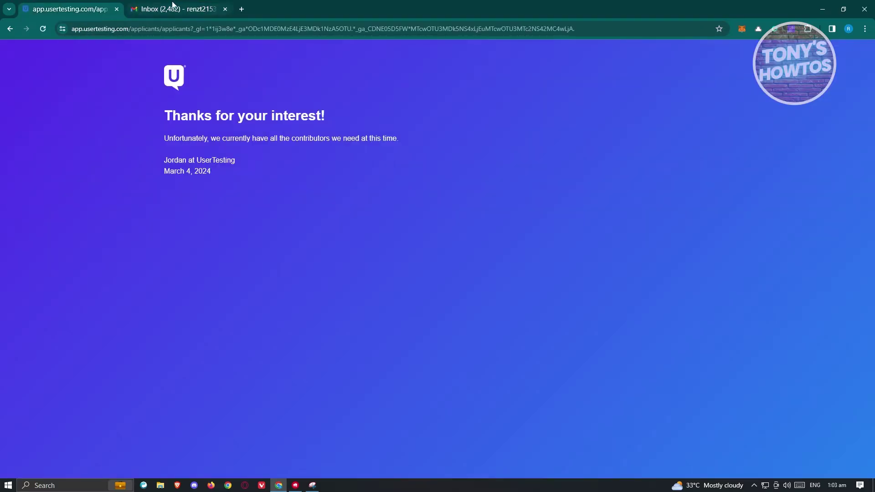
click(12, 34)
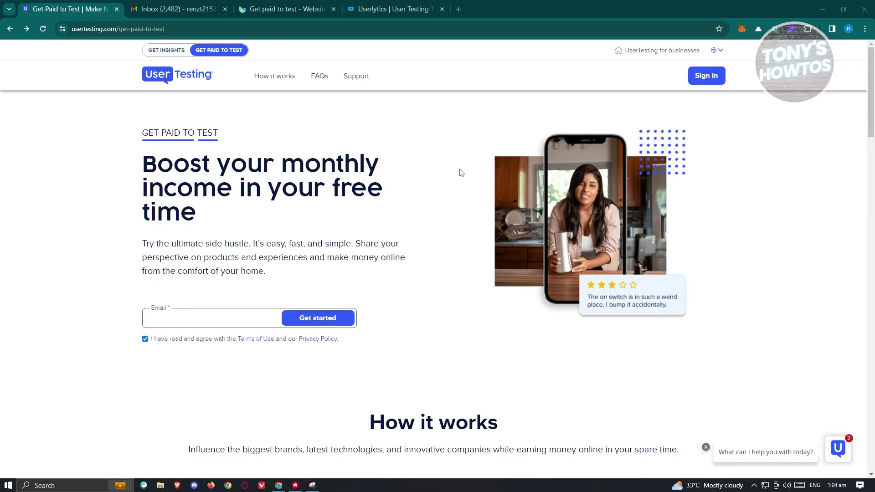
Step: Show the Trymata 'Get paid to test' tab with its empty name, PayPal email and password fields
click(288, 6)
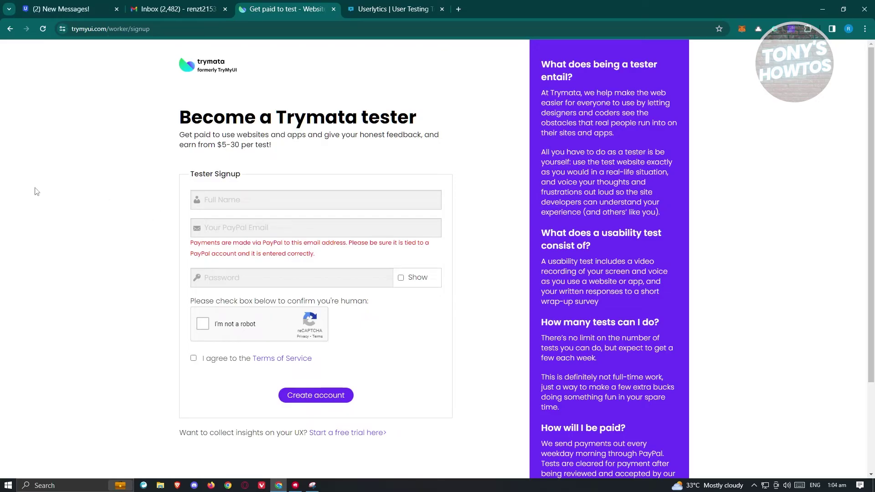
click(58, 8)
click(275, 7)
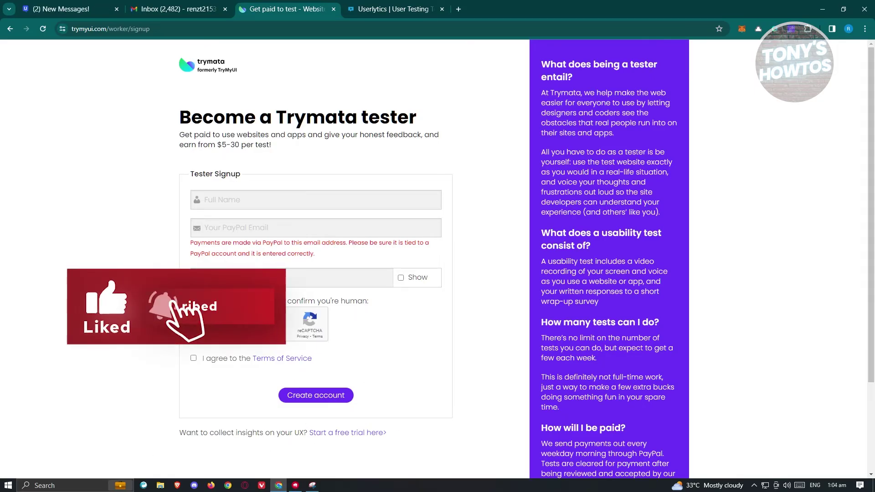
Step: Go to the Userlytics site and open its Get Paid to Test page
click(390, 5)
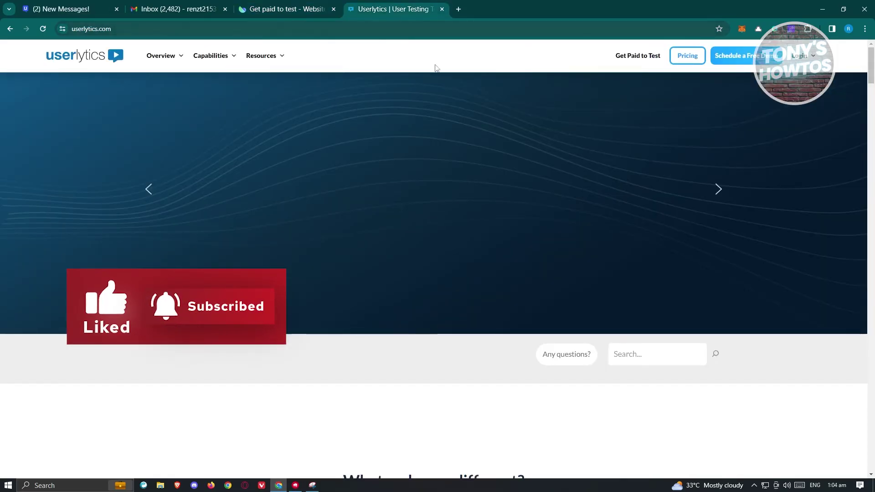
scroll(510, 279, down, 1)
scroll(507, 281, down, 5)
scroll(520, 280, up, 6)
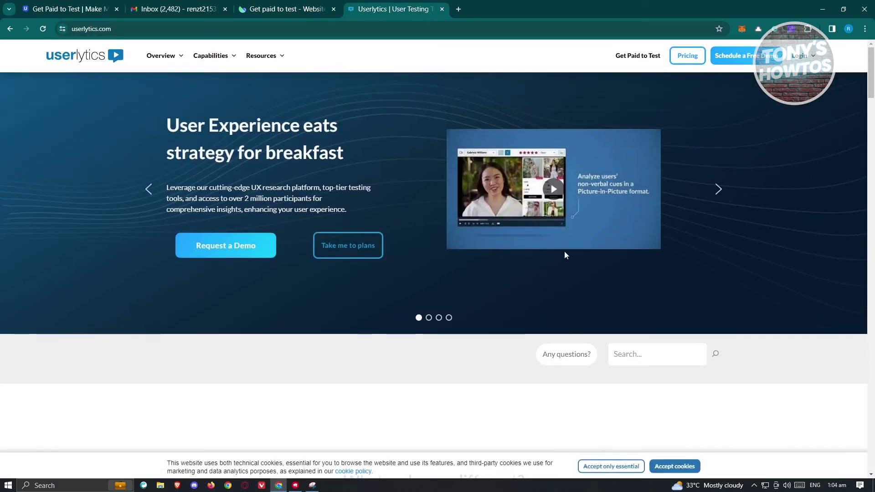
click(637, 56)
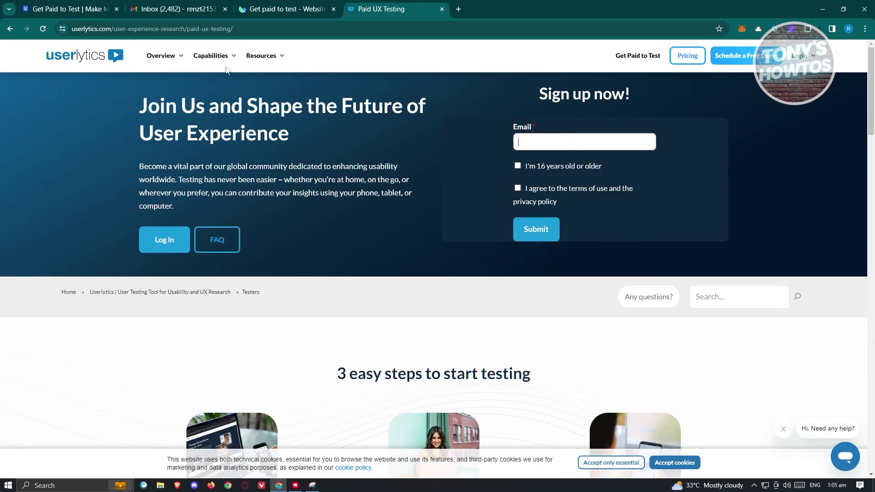
Step: Compare the Trymata, UserTesting and Userlytics sign-up forms, ending back on UserTesting
click(282, 9)
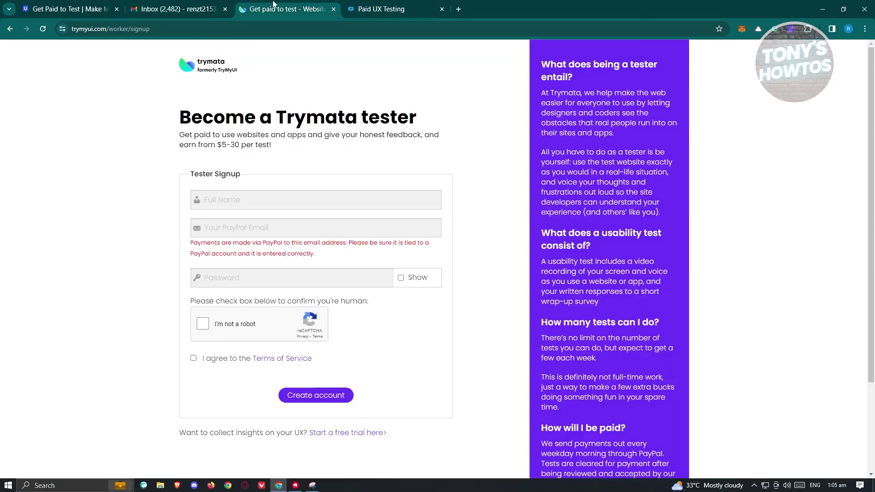
click(77, 9)
click(392, 5)
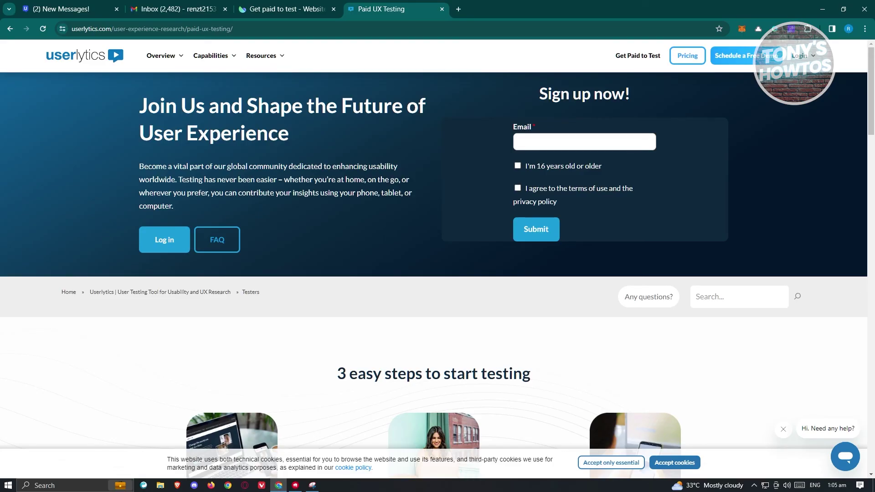
click(105, 9)
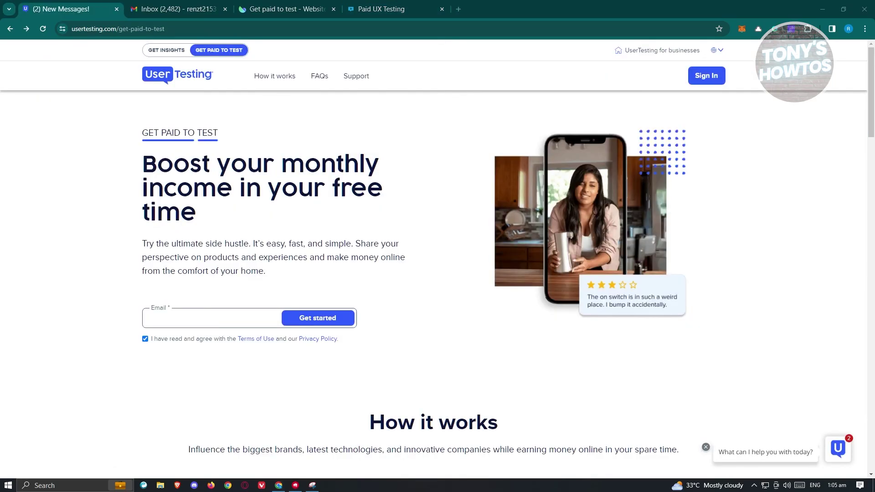